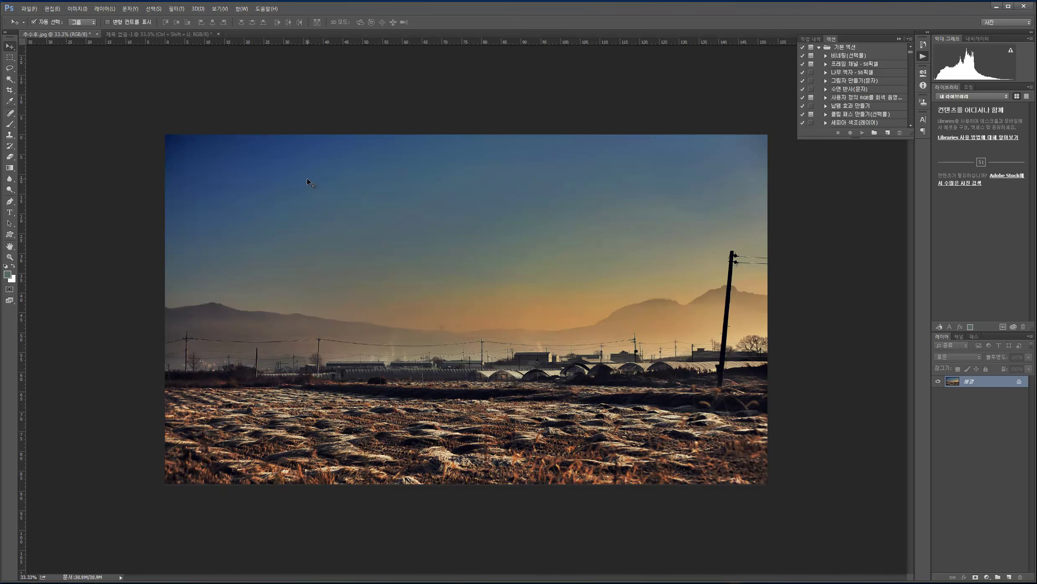
# Try removing the photo's colour with minimum saturation in Hue/Saturation and with the Desaturate command.
pyautogui.hotkey('ctrl', 'u')
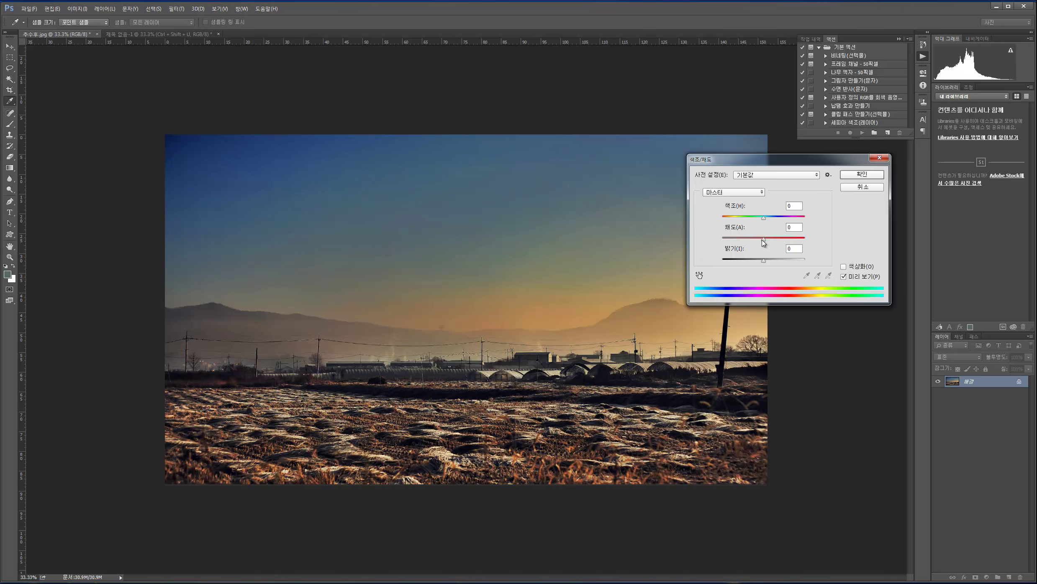
pyautogui.moveTo(763, 239); pyautogui.dragTo(703, 246)
pyautogui.click(862, 187)
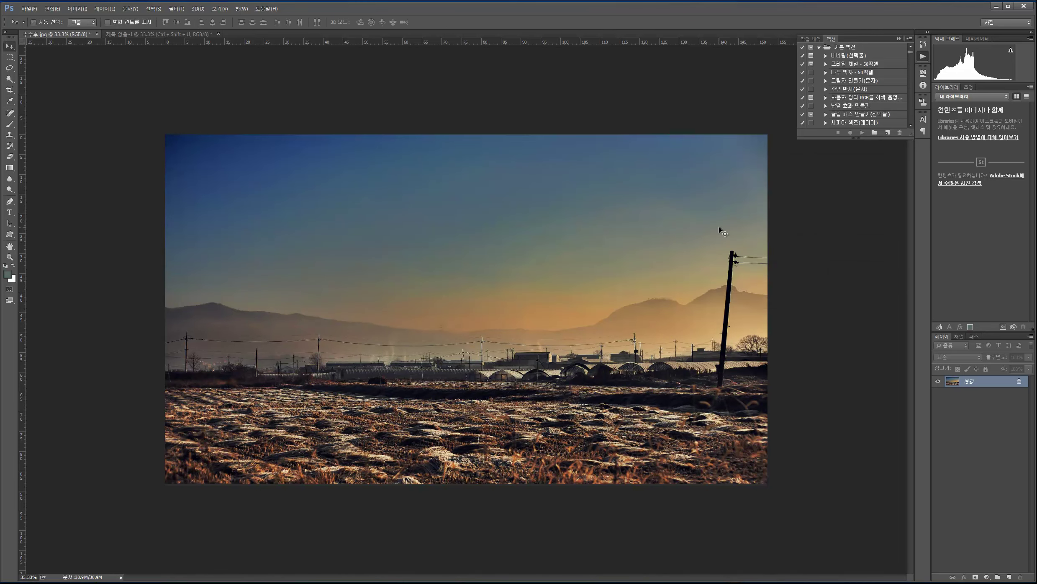
pyautogui.hotkey('ctrl', 'shift', 'u')
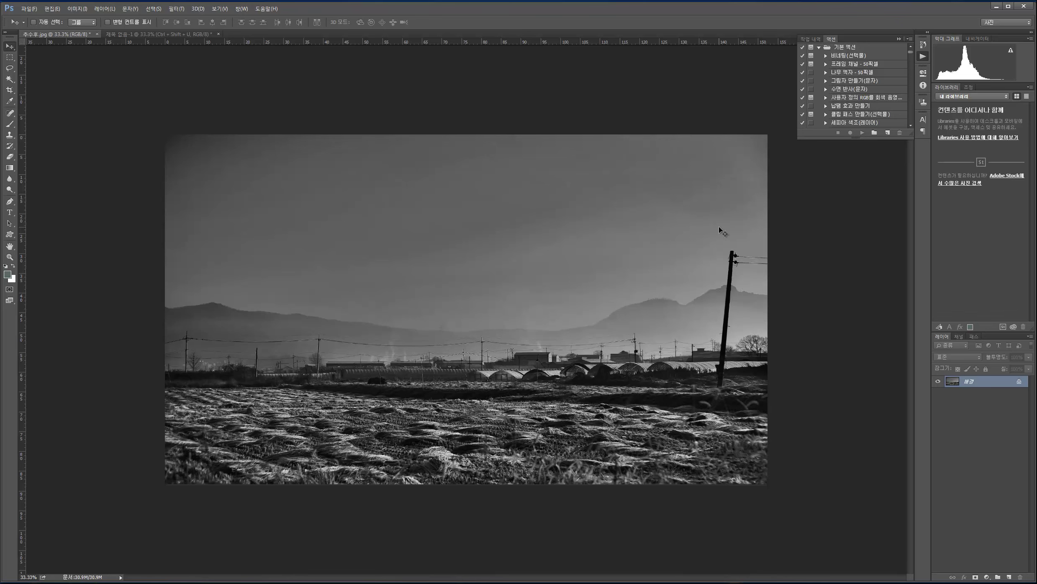
pyautogui.hotkey('ctrl', 'z')
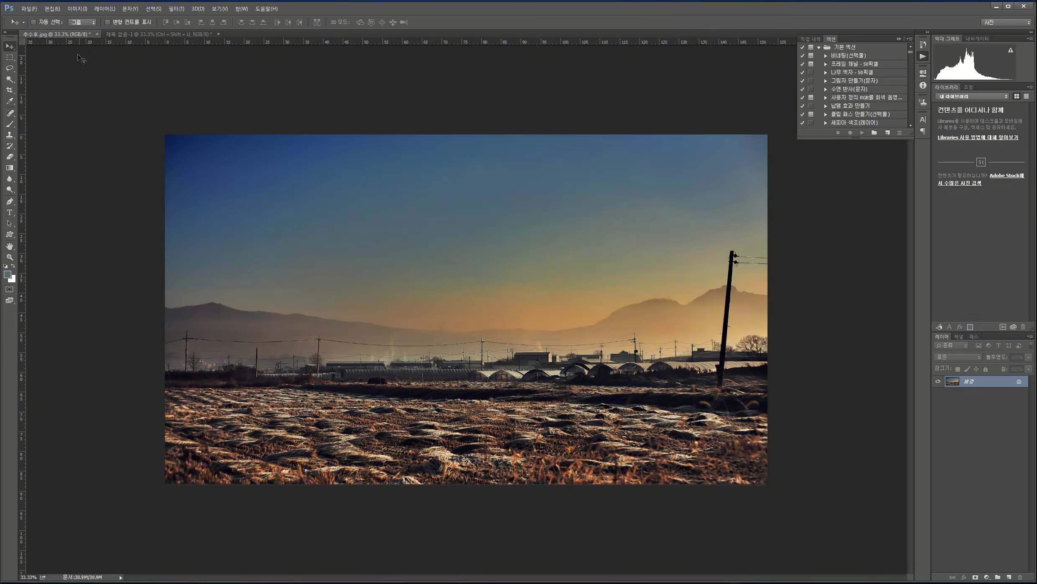
# Preview the photo in monochrome with the Black & White adjustment's default preset and discard it.
pyautogui.click(77, 8)
pyautogui.moveTo(77, 34)
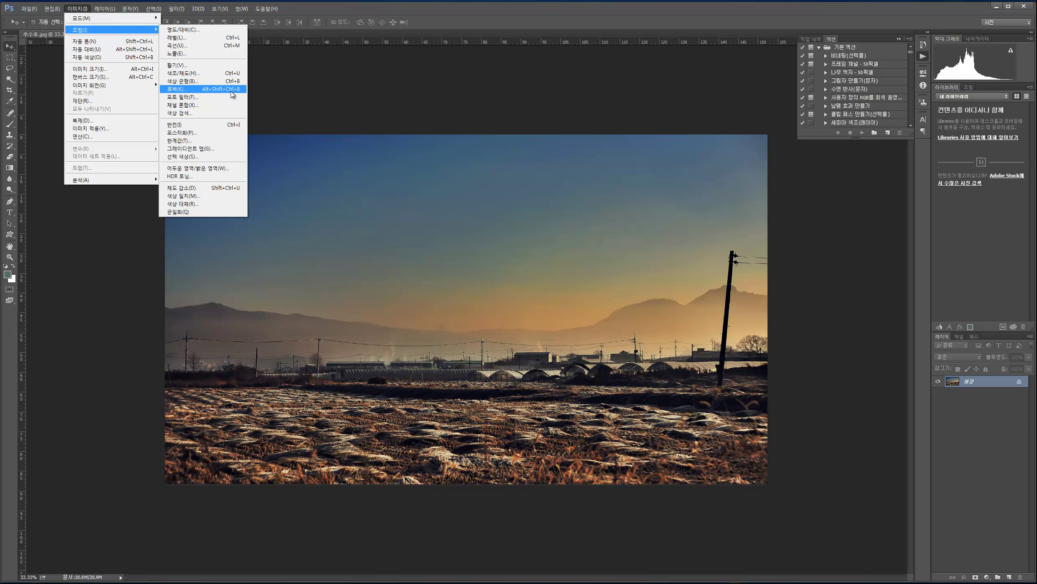
pyautogui.click(342, 86)
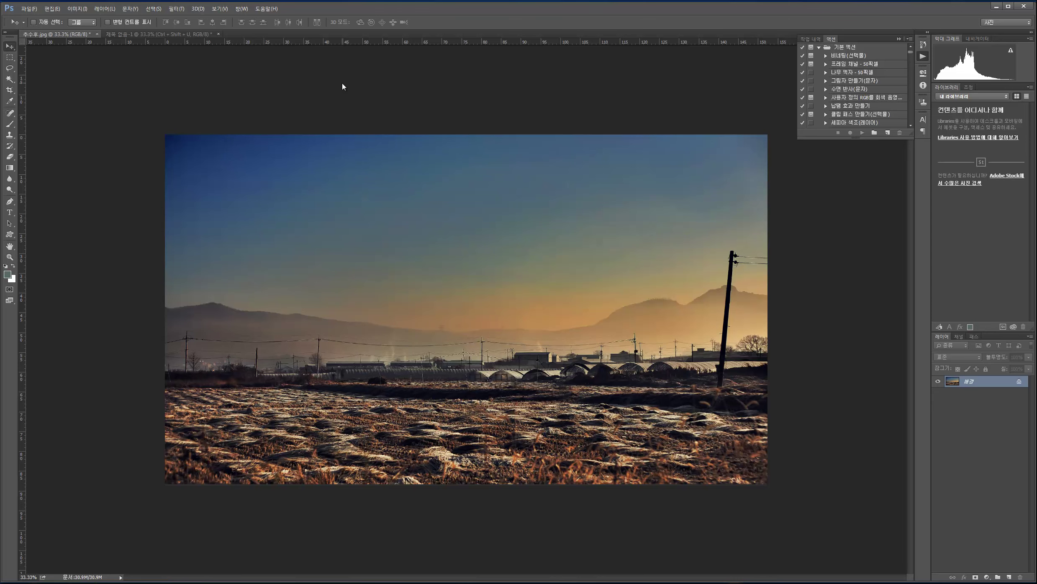
pyautogui.hotkey('ctrl', 'alt', 'shift', 'b')
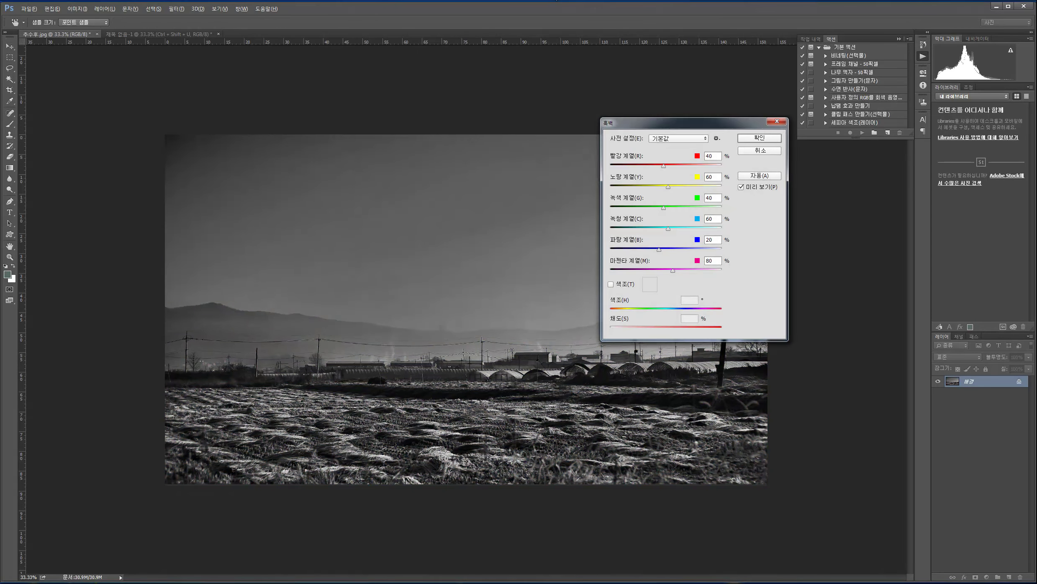
pyautogui.click(758, 152)
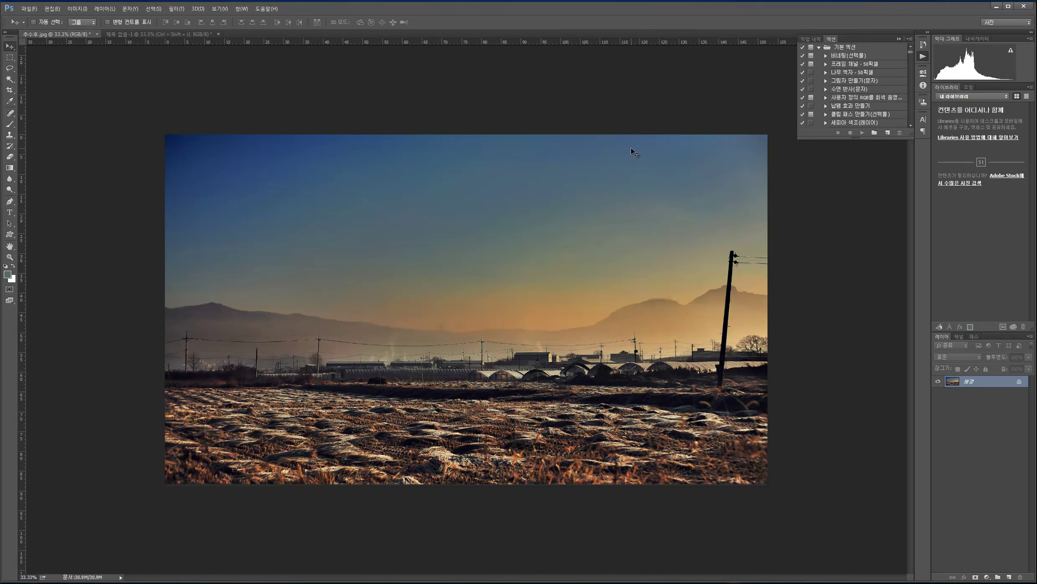
# Desaturate the photo and steepen the red channel in Curves, with a point at input 115, output 126.
pyautogui.hotkey('ctrl', 'shift', 'u')
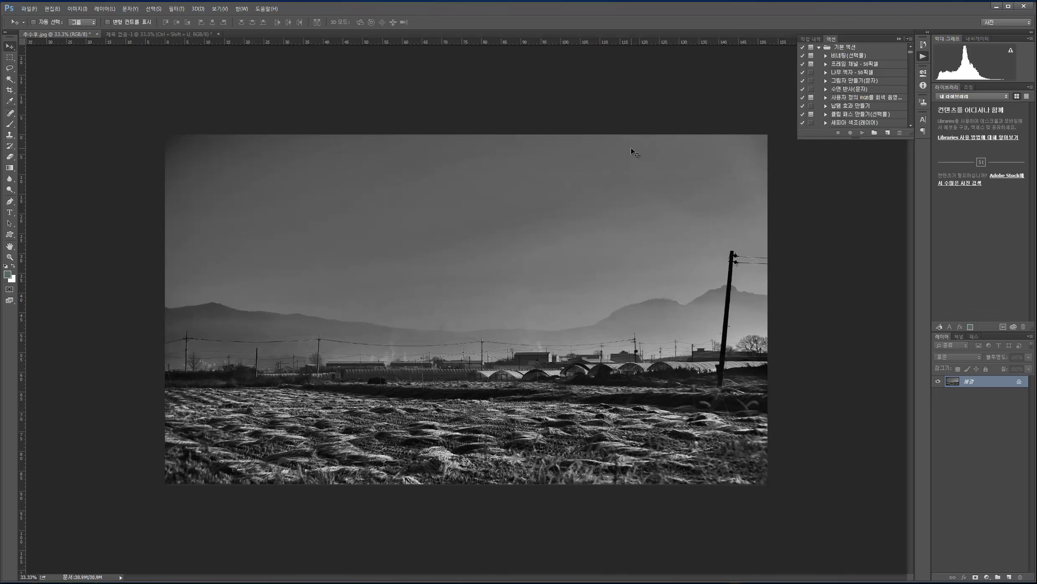
pyautogui.click(76, 9)
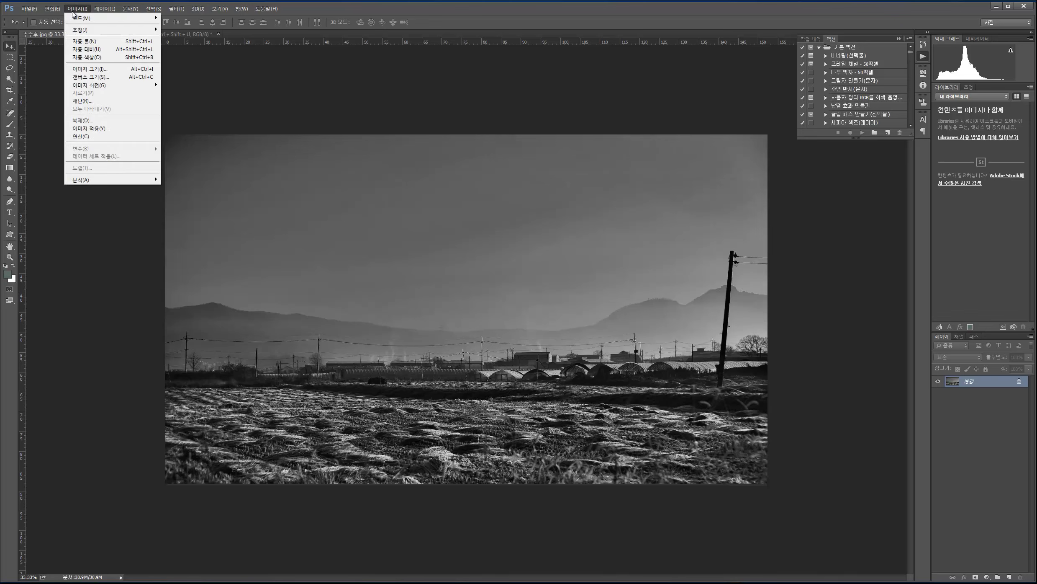
pyautogui.moveTo(82, 33)
pyautogui.click(231, 46)
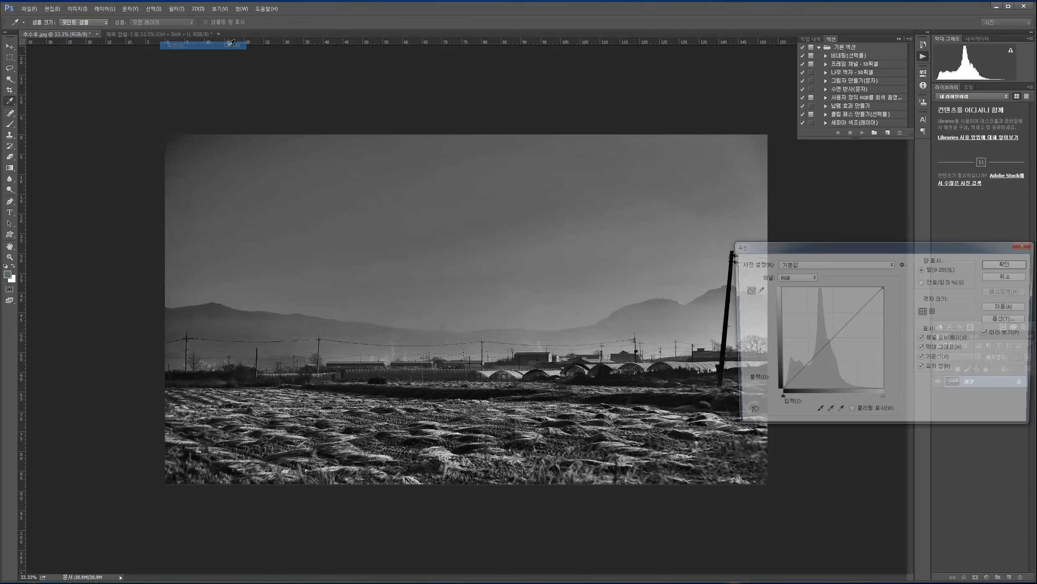
pyautogui.moveTo(846, 249); pyautogui.dragTo(838, 204)
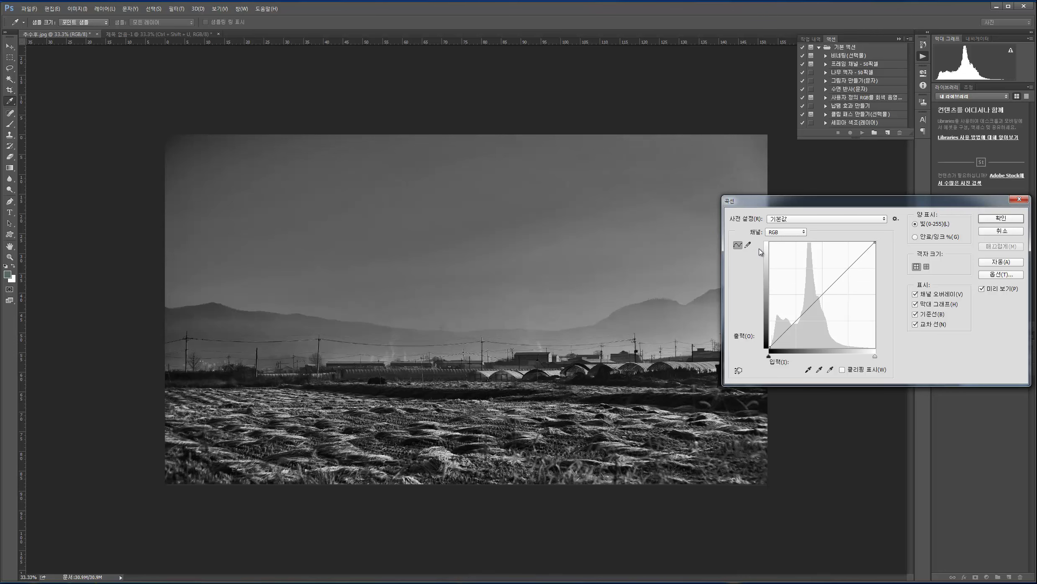
pyautogui.click(782, 233)
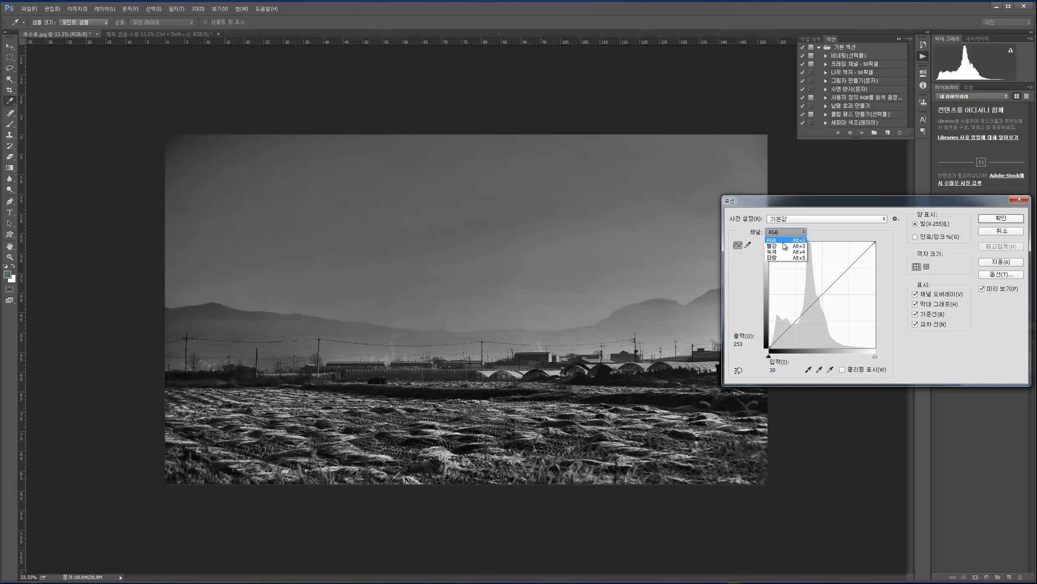
pyautogui.click(783, 241)
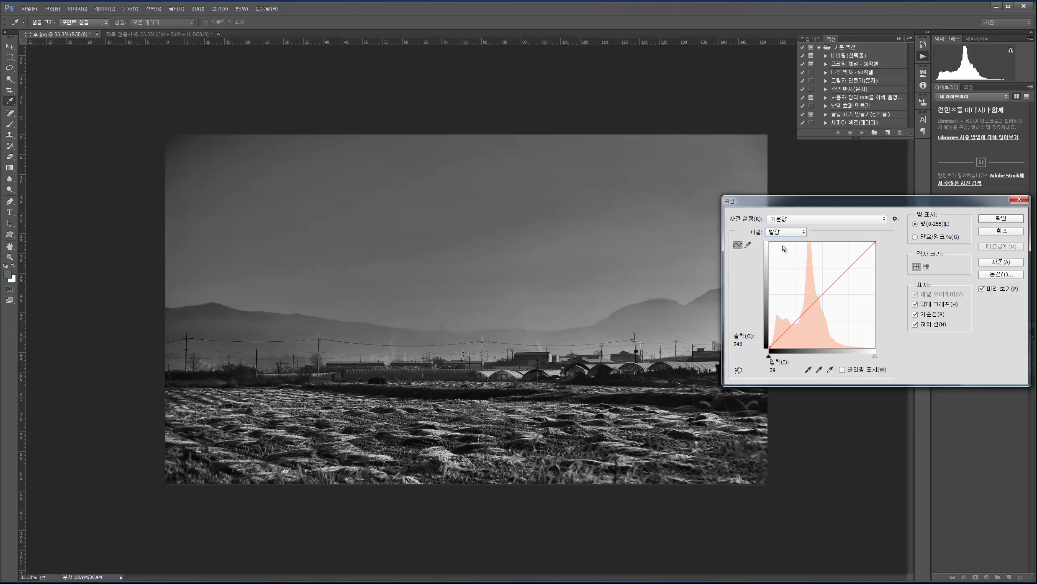
pyautogui.moveTo(821, 297)
pyautogui.mouseDown()
pyautogui.moveTo(824, 272)
pyautogui.moveTo(818, 296)
pyautogui.mouseUp()
pyautogui.click(822, 296)
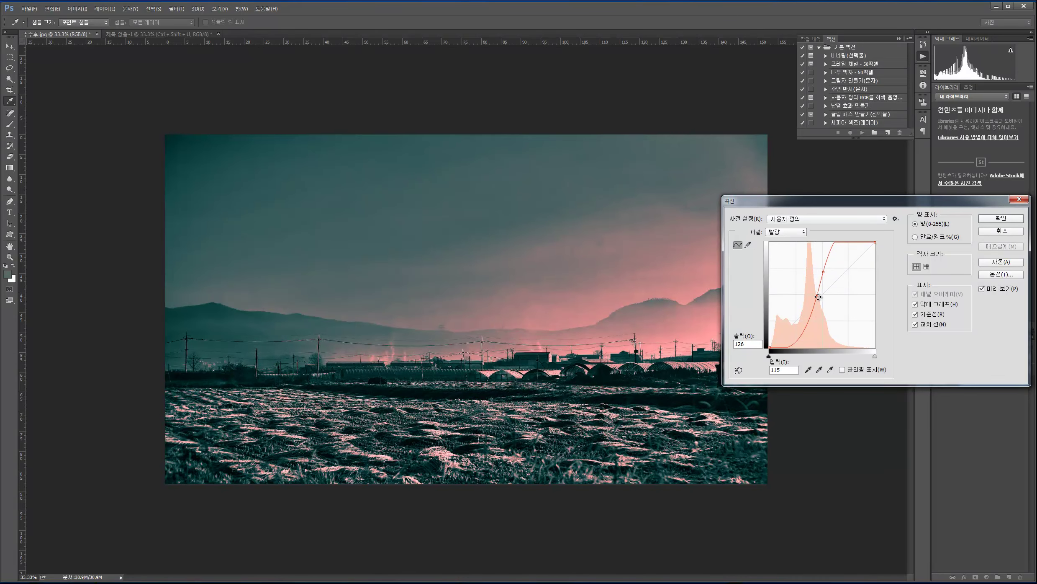
# Lower the green channel's curve with a point at input 161, output 145.
pyautogui.click(797, 233)
pyautogui.click(790, 252)
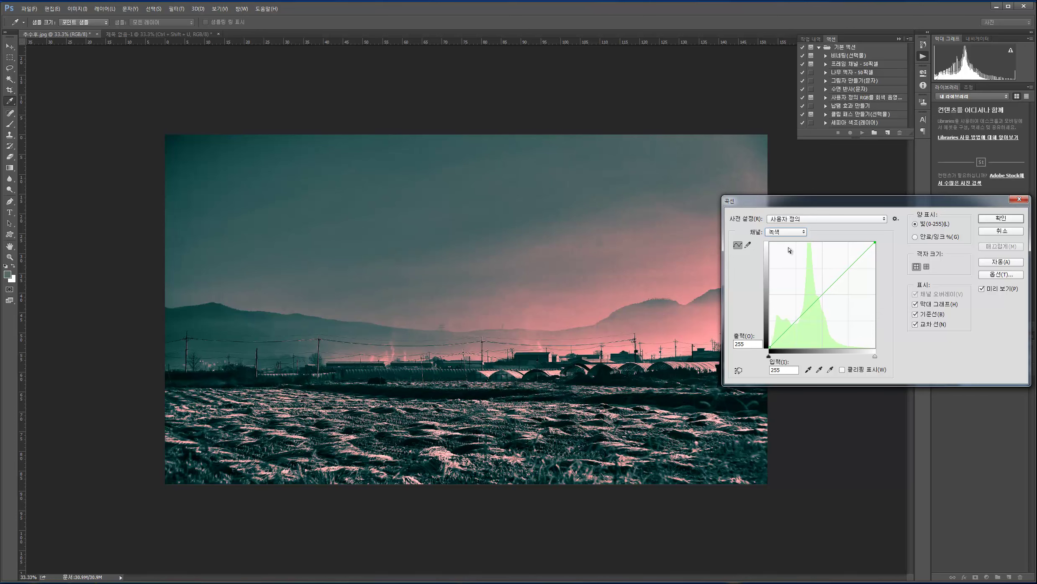
pyautogui.moveTo(837, 282); pyautogui.dragTo(836, 287)
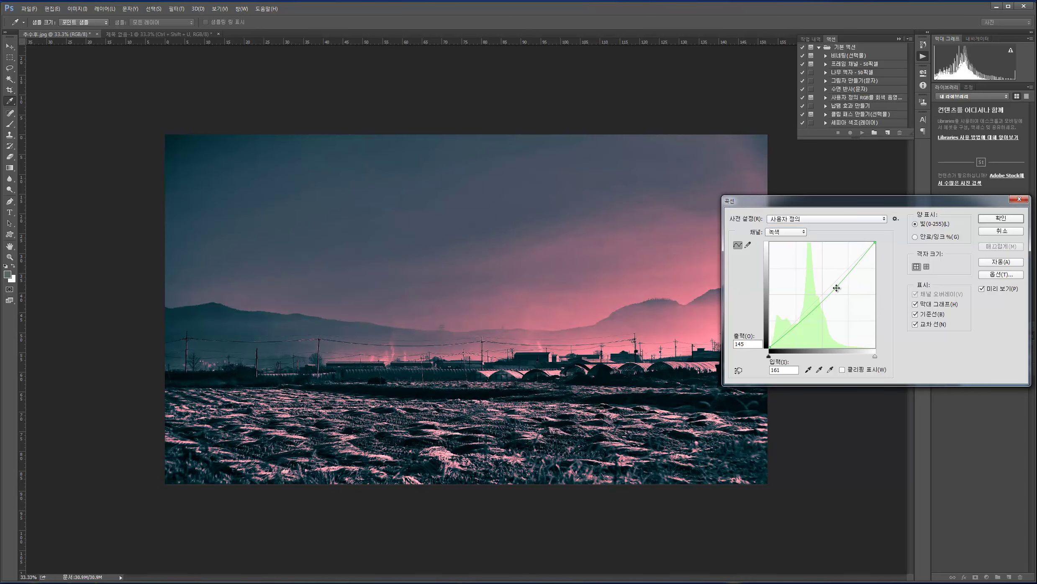
# Reshape the blue channel's curve, with black output at 88 and white output at 196, and discard the Curves adjustment.
pyautogui.click(790, 233)
pyautogui.click(772, 253)
pyautogui.moveTo(817, 300); pyautogui.dragTo(794, 310)
pyautogui.moveTo(843, 270); pyautogui.dragTo(875, 266)
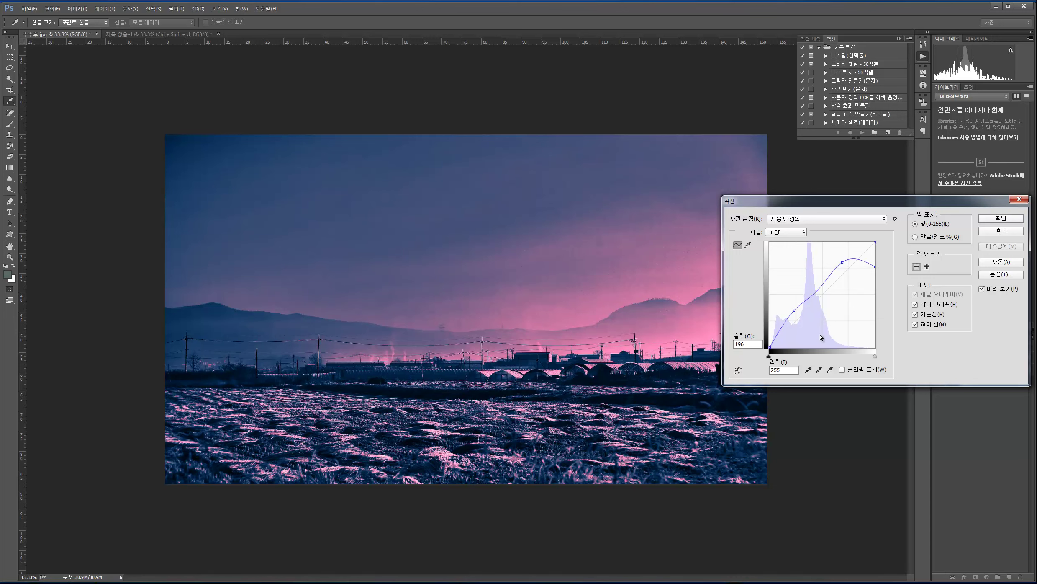
pyautogui.moveTo(770, 348); pyautogui.dragTo(770, 310)
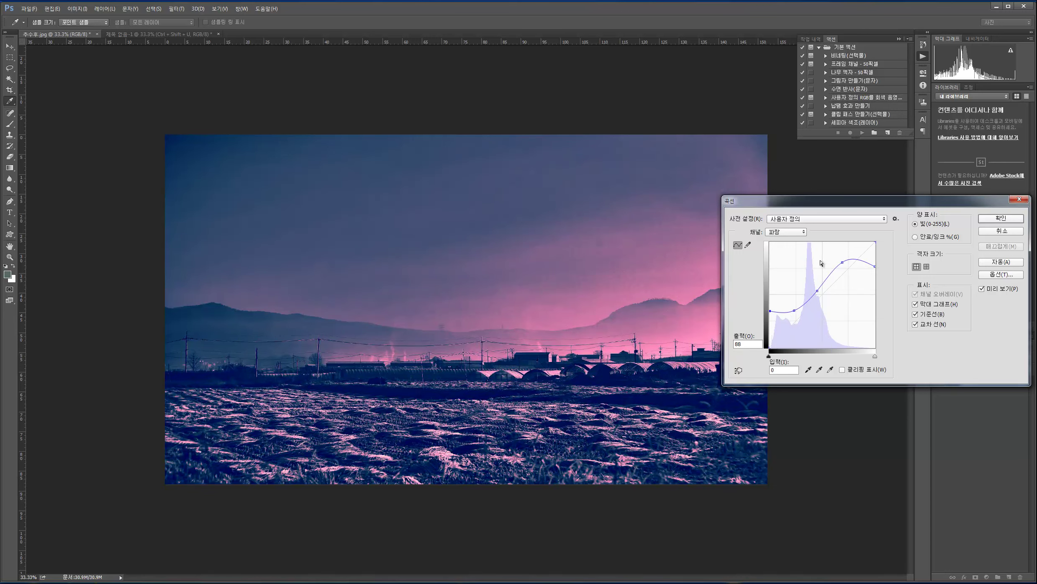
pyautogui.click(786, 232)
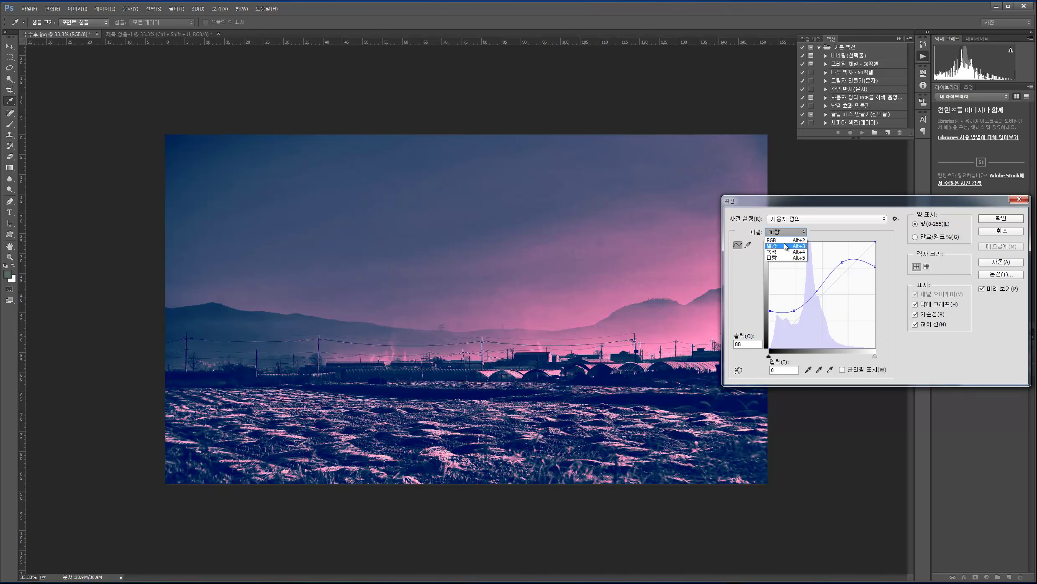
pyautogui.click(863, 242)
pyautogui.click(992, 233)
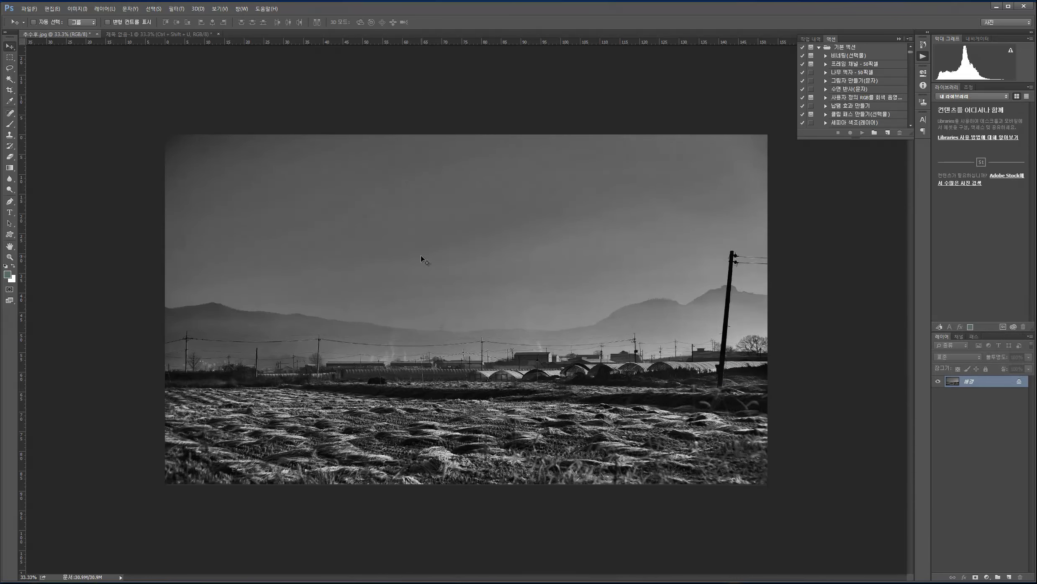
# Try shifting the desaturated photo's midtones towards red with Color Balance.
pyautogui.hotkey('ctrl', 'b')
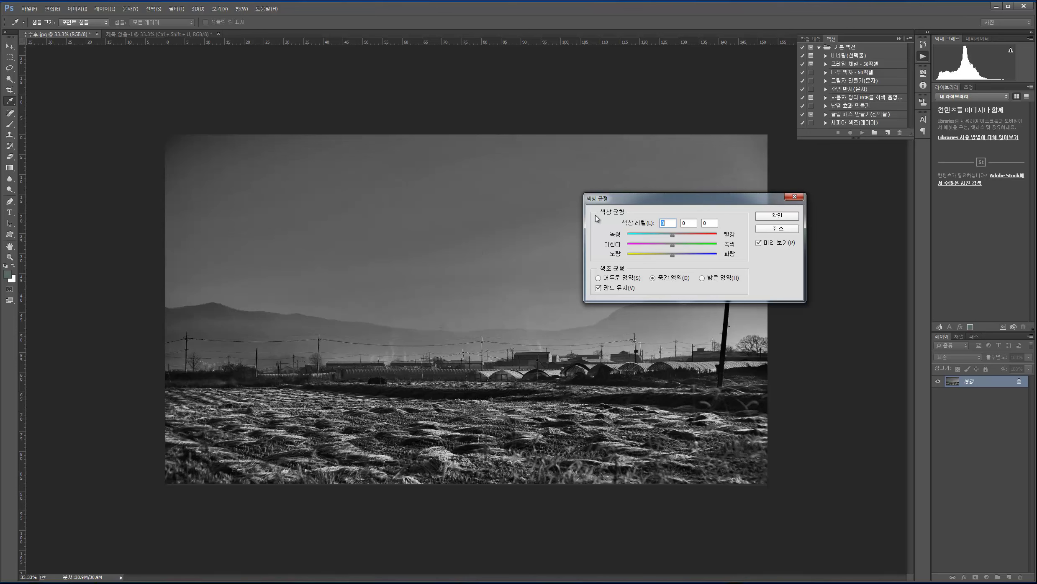
pyautogui.moveTo(672, 235)
pyautogui.mouseDown()
pyautogui.moveTo(681, 237)
pyautogui.moveTo(667, 246)
pyautogui.moveTo(679, 255)
pyautogui.moveTo(661, 245)
pyautogui.moveTo(694, 236)
pyautogui.moveTo(670, 237)
pyautogui.moveTo(664, 245)
pyautogui.moveTo(680, 246)
pyautogui.moveTo(668, 255)
pyautogui.moveTo(688, 236)
pyautogui.mouseUp()
pyautogui.click(775, 229)
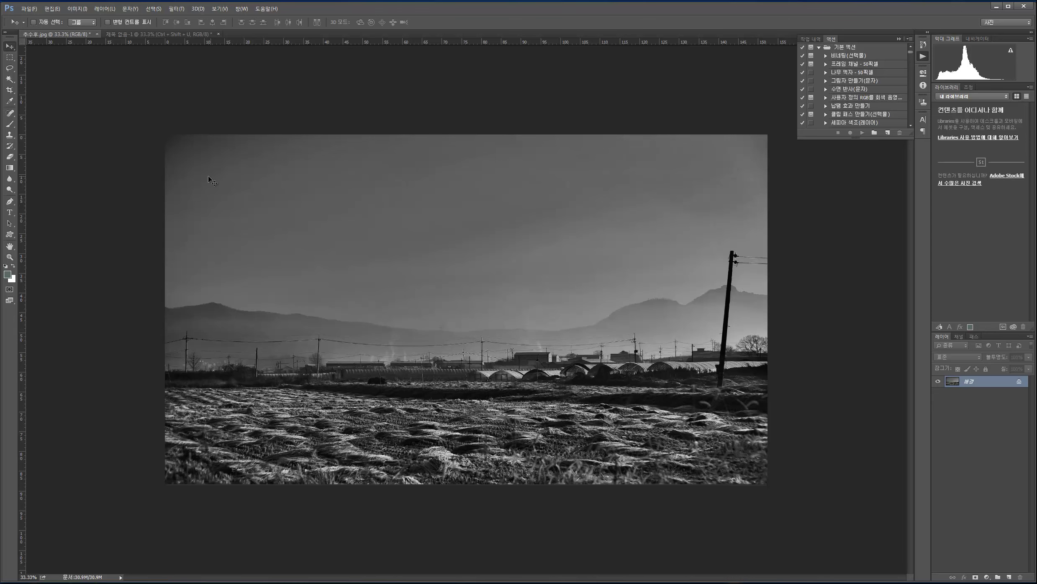
# Cancel a conversion of the desaturated photo to Grayscale mode and undo the desaturation.
pyautogui.click(77, 8)
pyautogui.moveTo(83, 18)
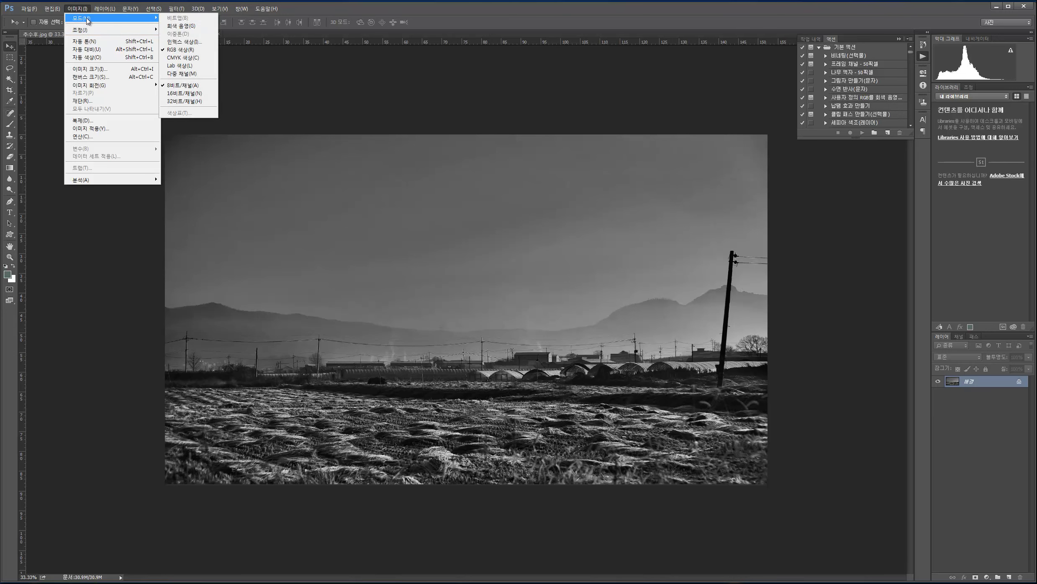
pyautogui.click(200, 28)
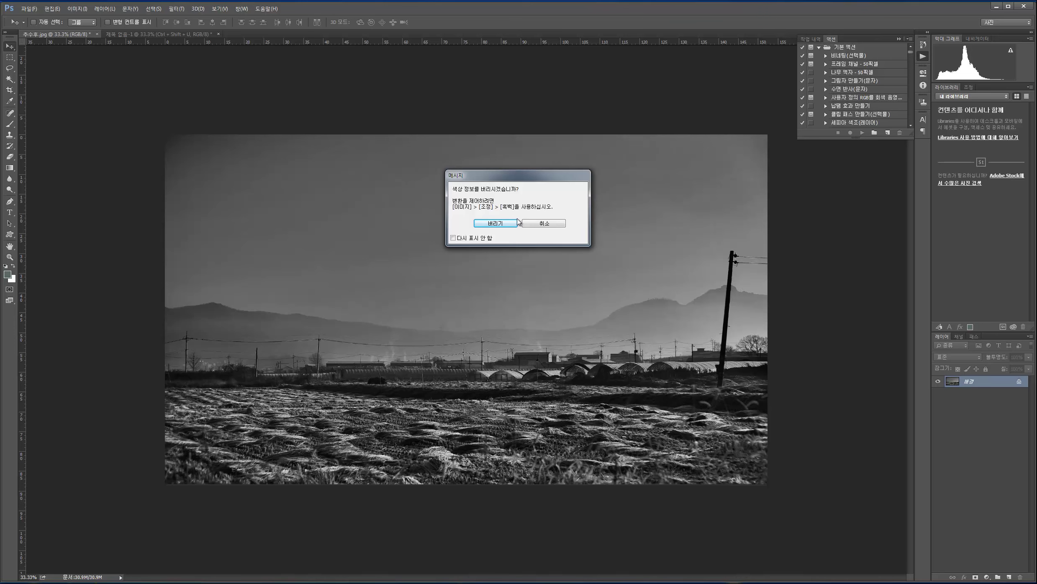
pyautogui.click(541, 224)
pyautogui.hotkey('ctrl', 'z')
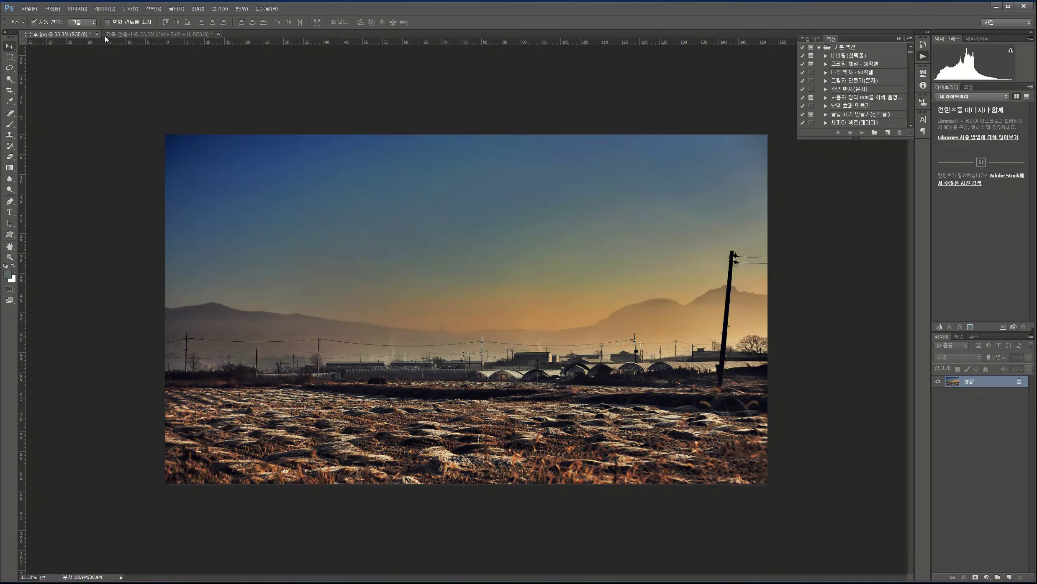
# Convert the colour photo to Grayscale mode, discarding its colour information.
pyautogui.click(77, 8)
pyautogui.moveTo(78, 19)
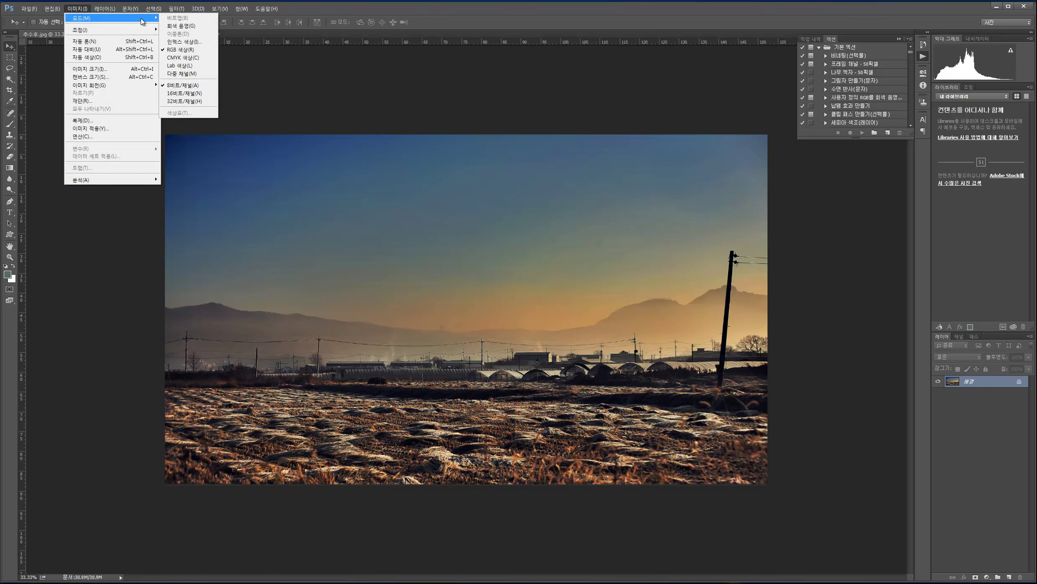
pyautogui.click(202, 26)
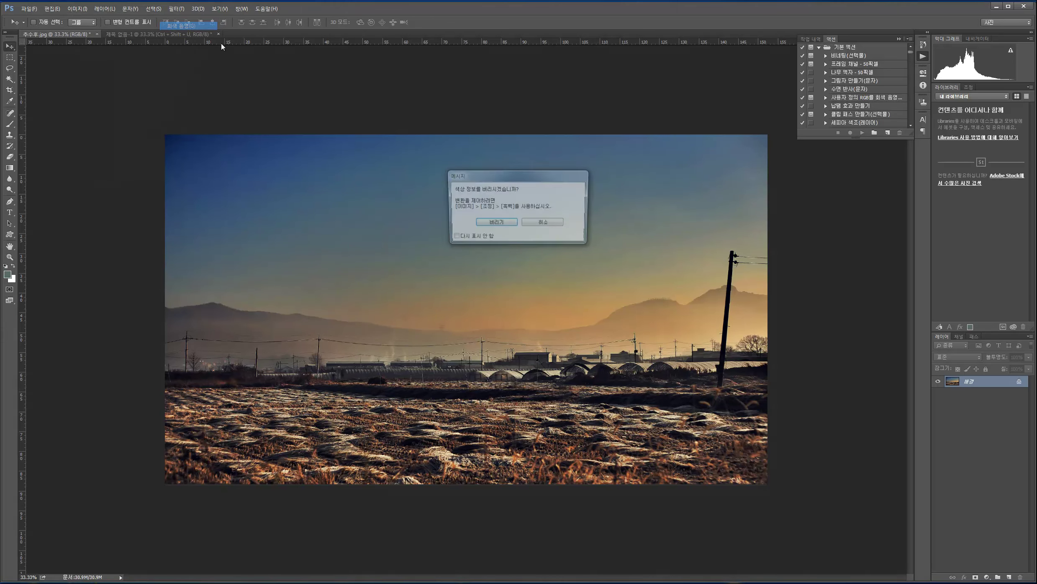
pyautogui.press('Return')
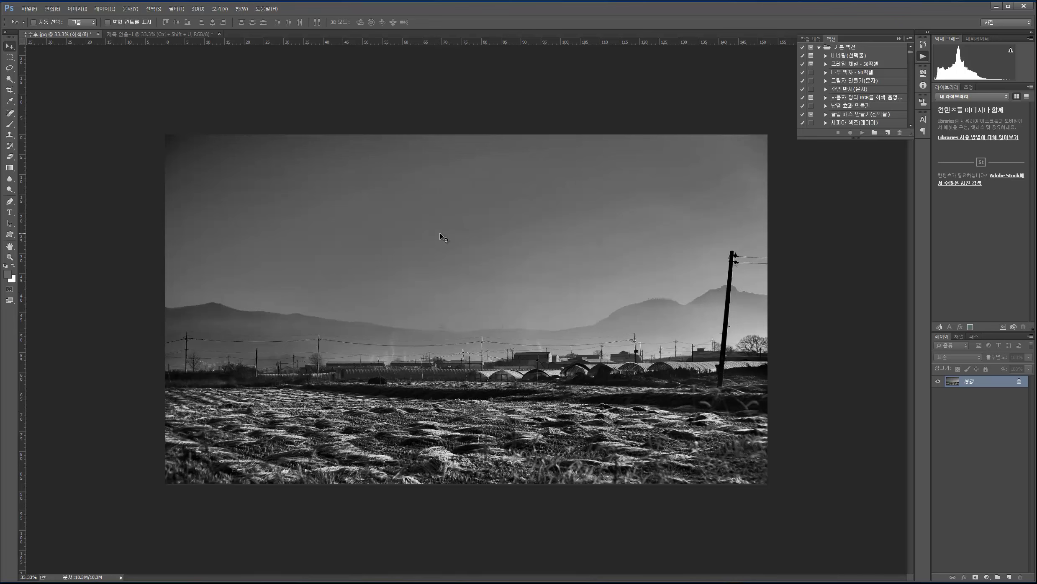
# Check which channels Curves offers for the grayscale photo and close it without changes.
pyautogui.click(52, 9)
pyautogui.moveTo(76, 9)
pyautogui.moveTo(78, 29)
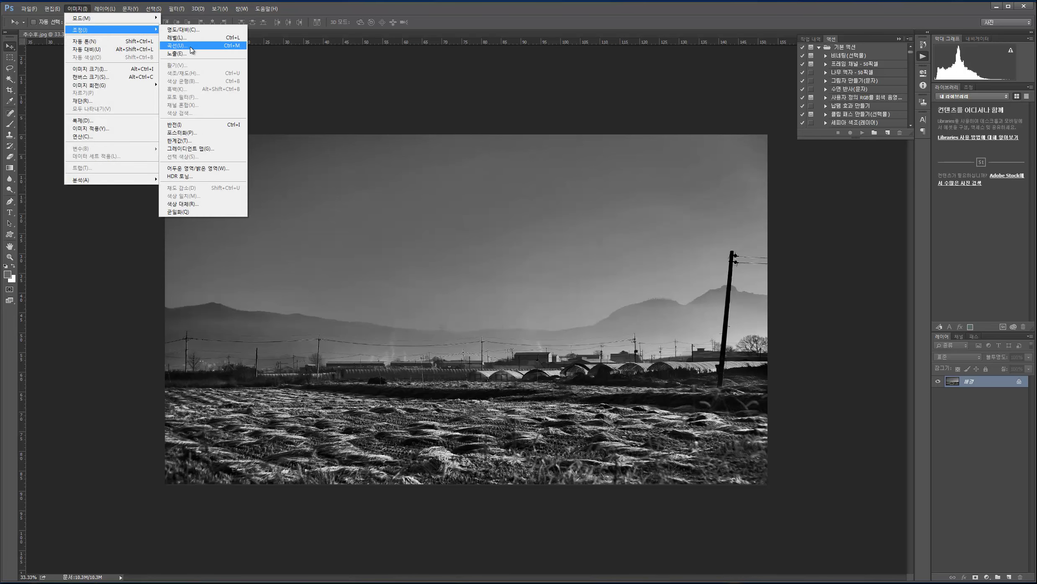
pyautogui.click(202, 46)
pyautogui.moveTo(820, 205); pyautogui.dragTo(738, 225)
pyautogui.click(704, 252)
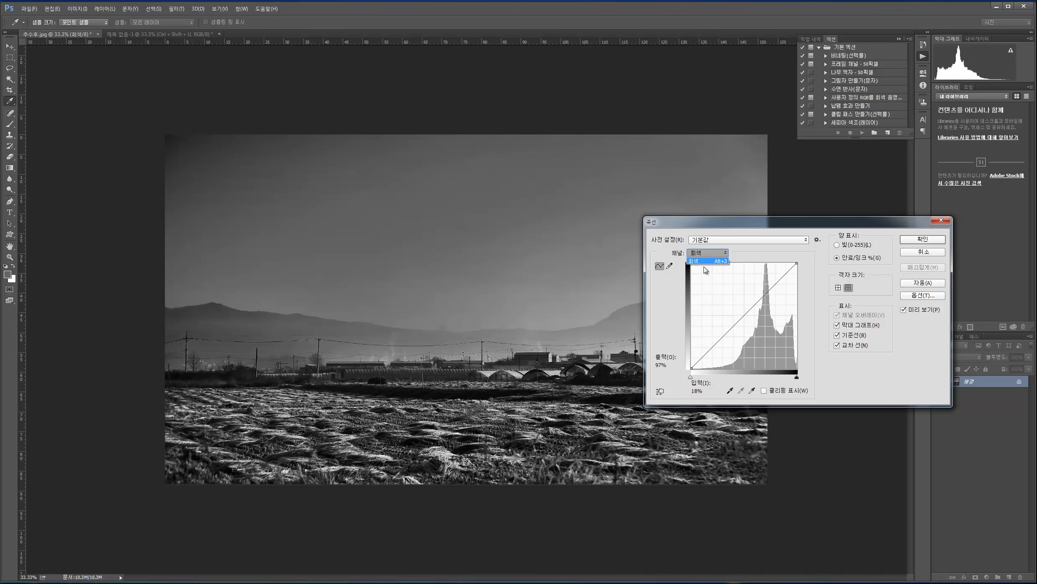
pyautogui.click(908, 253)
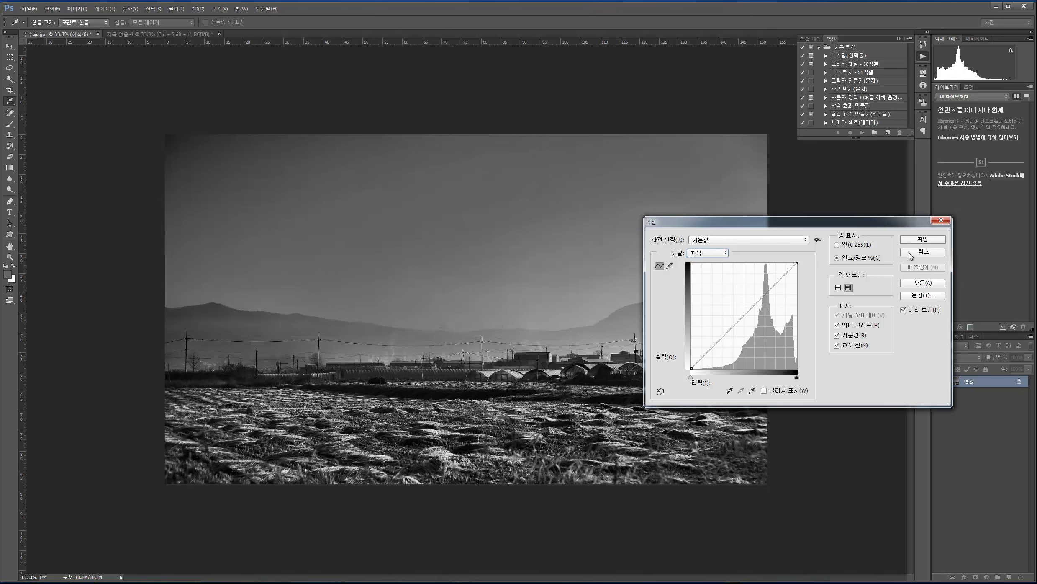
pyautogui.click(908, 253)
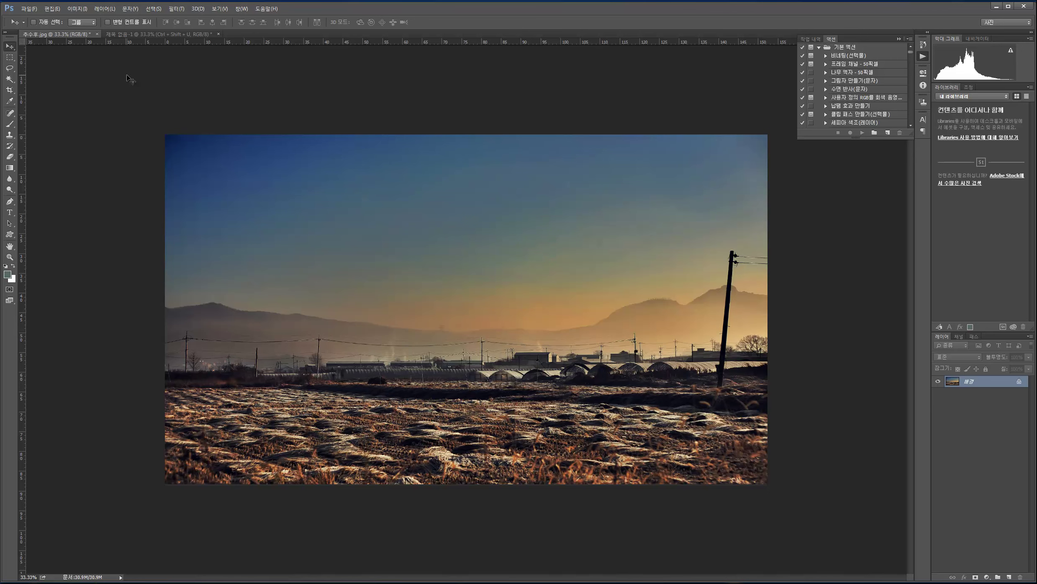
# Open Color Balance on the colour photo and close it without changes.
pyautogui.hotkey('ctrl', 'b')
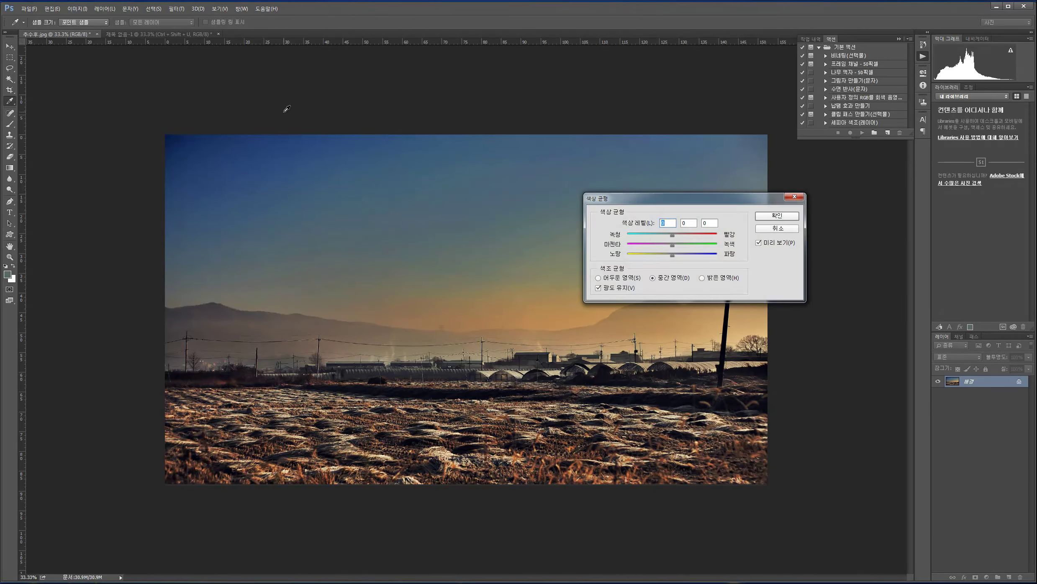
pyautogui.click(795, 196)
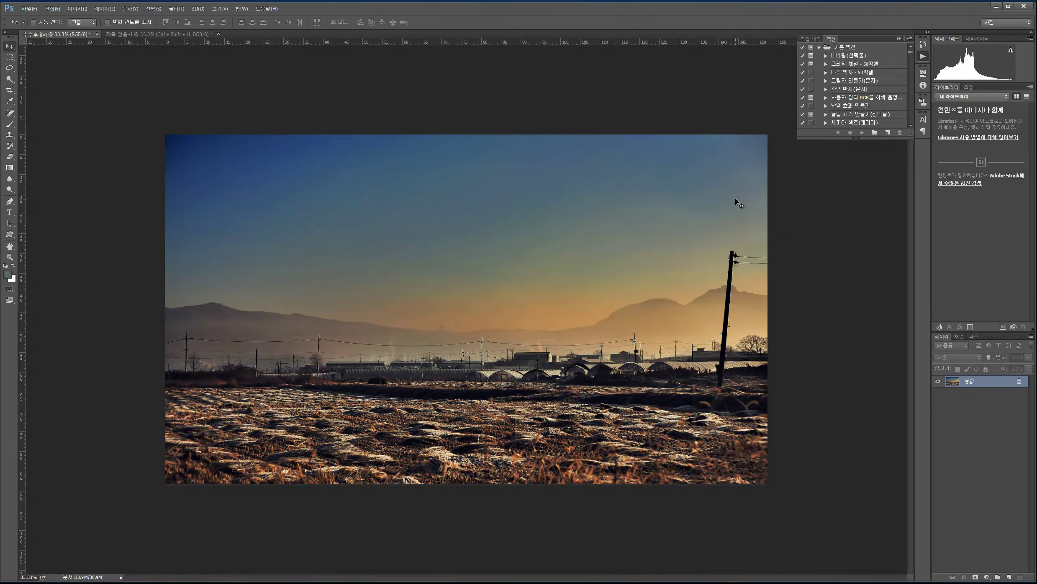